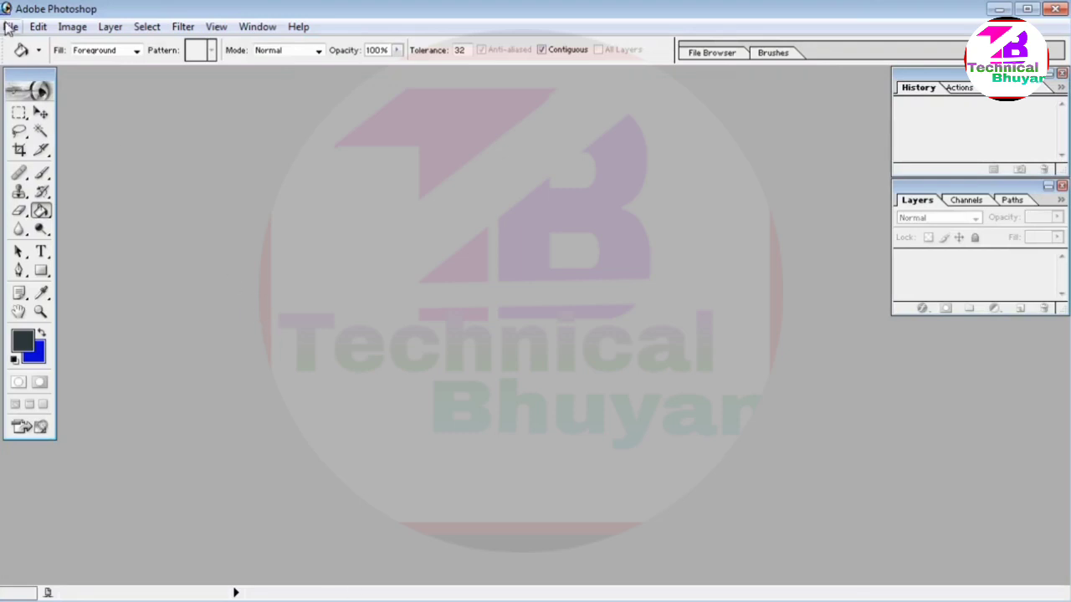
Open the File menu in the empty Photoshop workspace
click(10, 27)
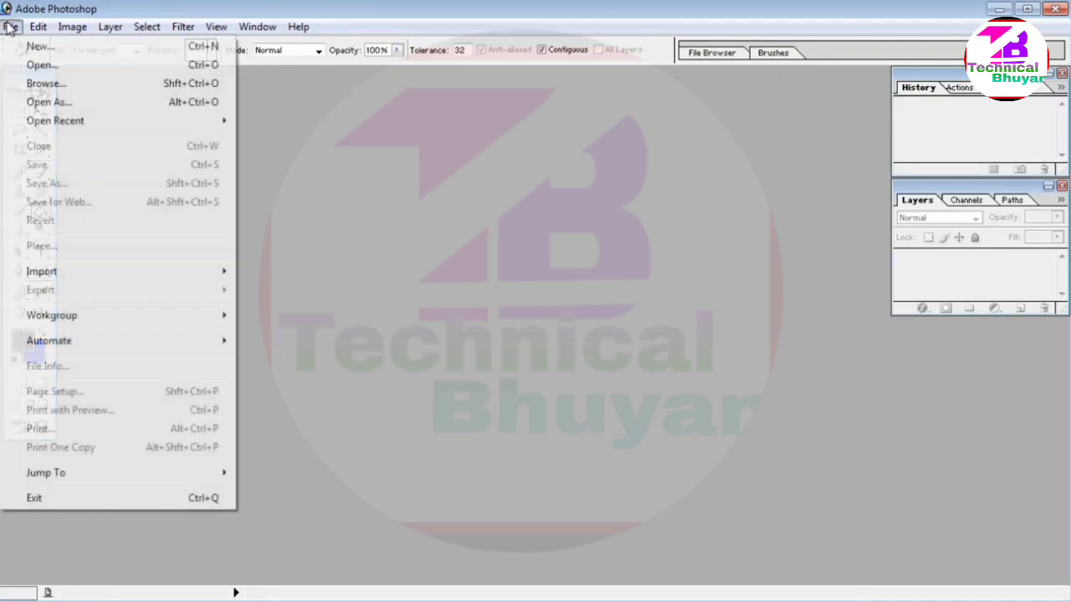
Open Signature.jpg from the Desktop as a new document
click(36, 70)
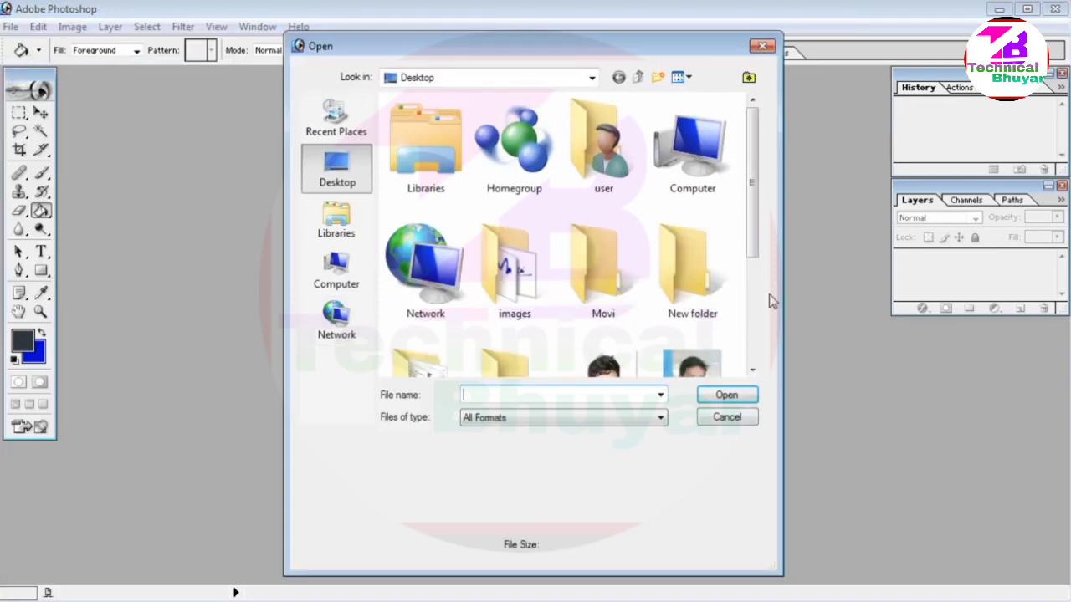
drag(756, 140, 750, 309)
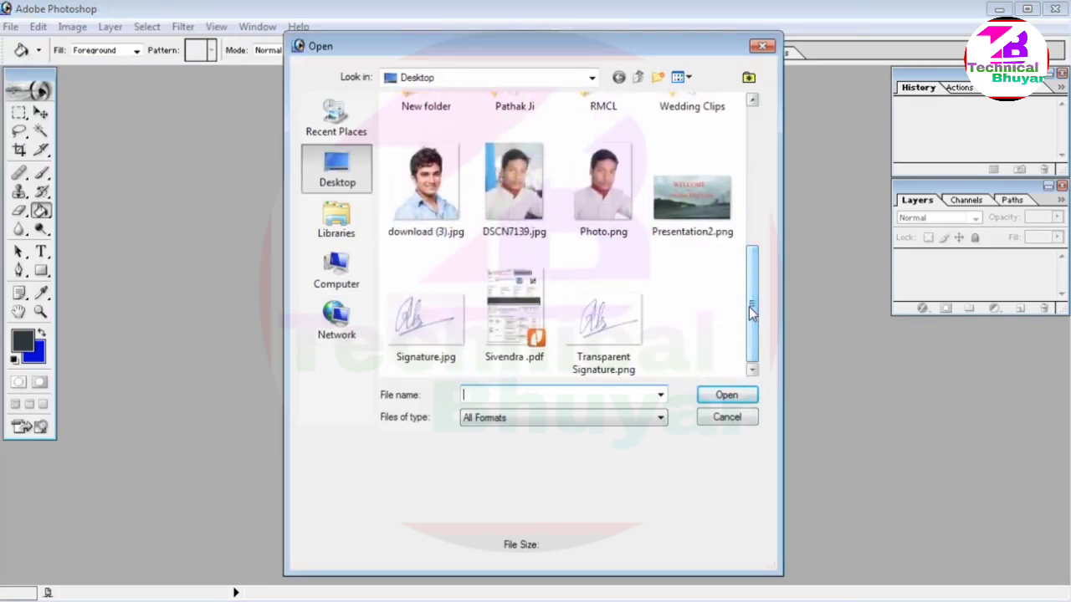
click(429, 339)
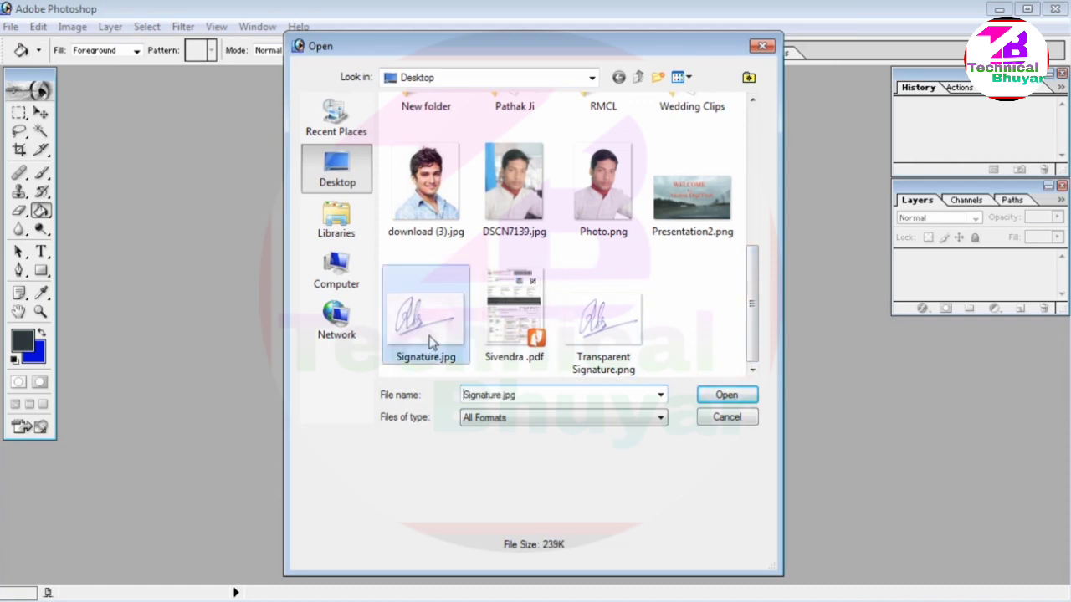
click(733, 397)
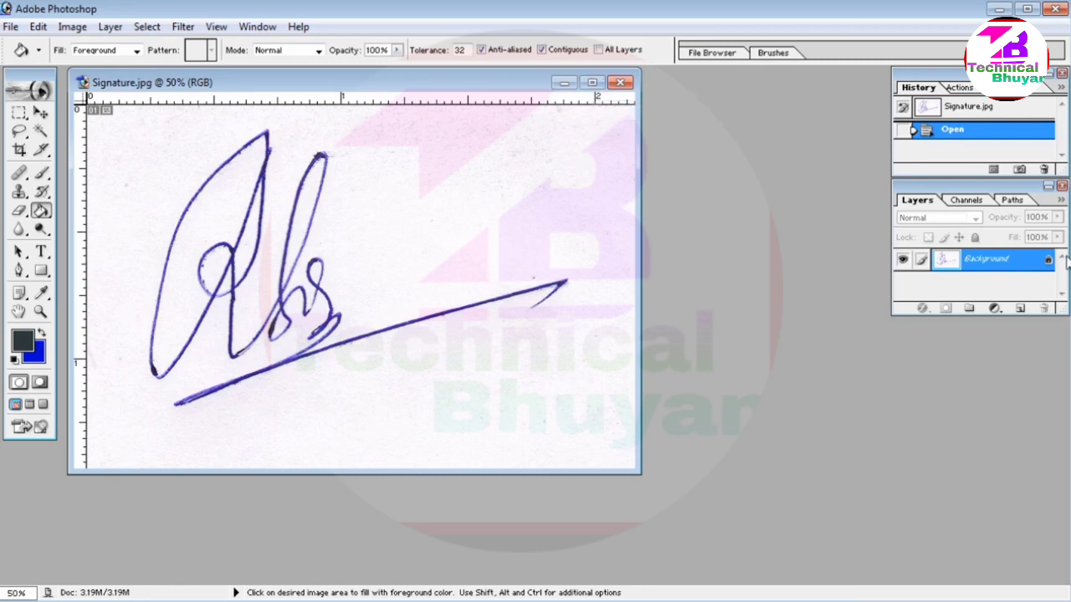
mouse_move(1049, 261)
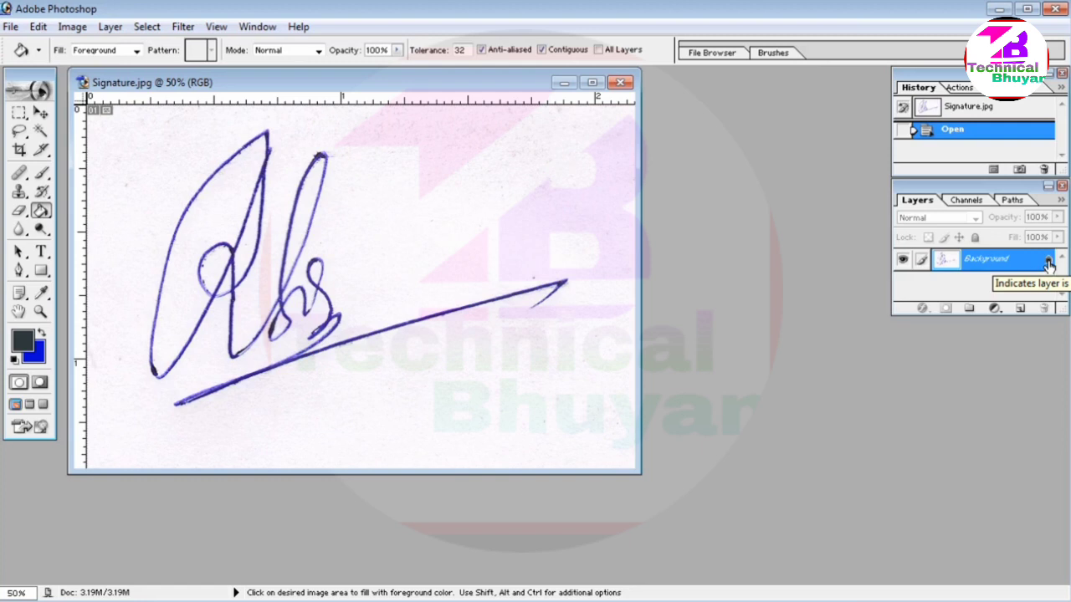
Convert the locked Background into Layer 0 and maximize the document window
double_click(1049, 261)
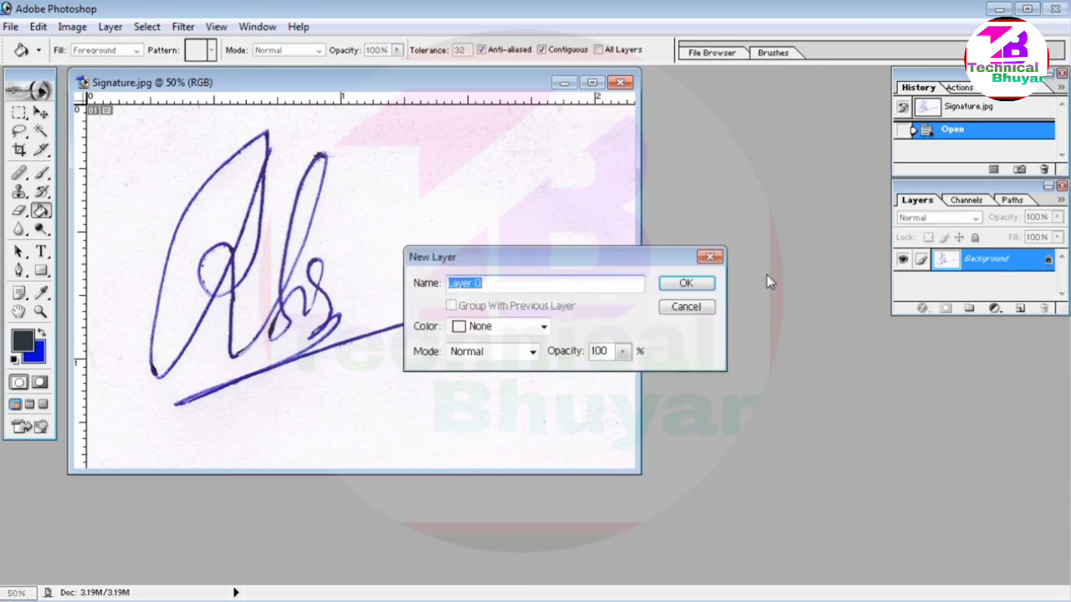
click(686, 284)
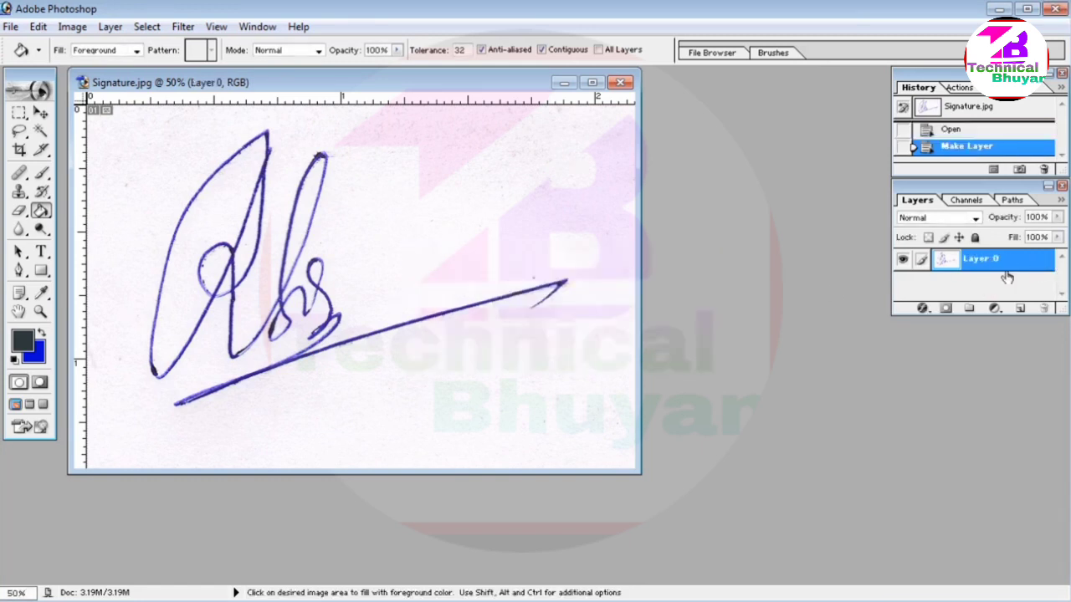
click(594, 82)
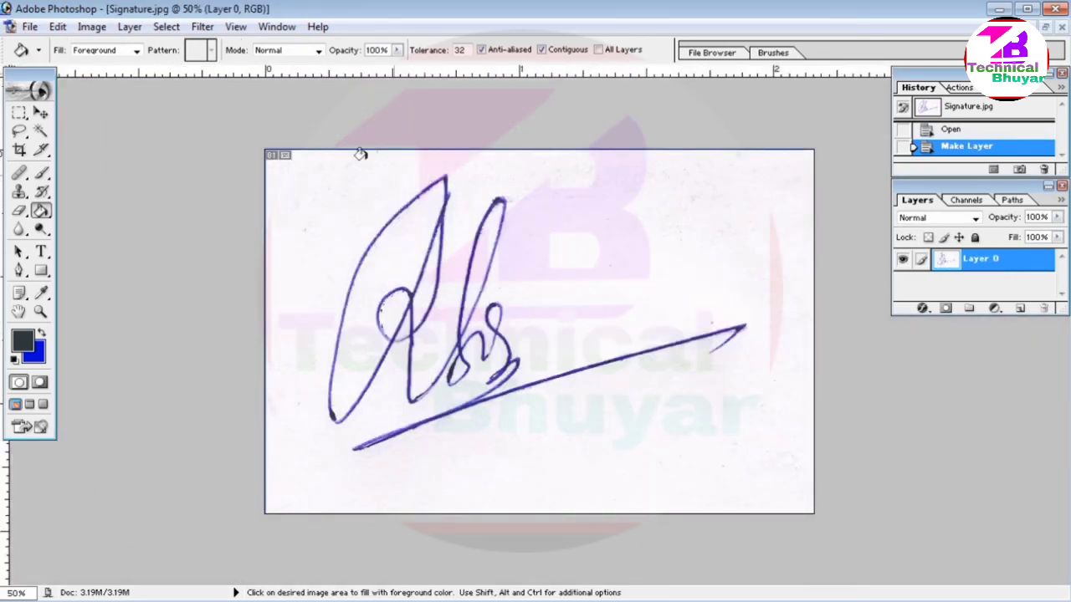
click(92, 26)
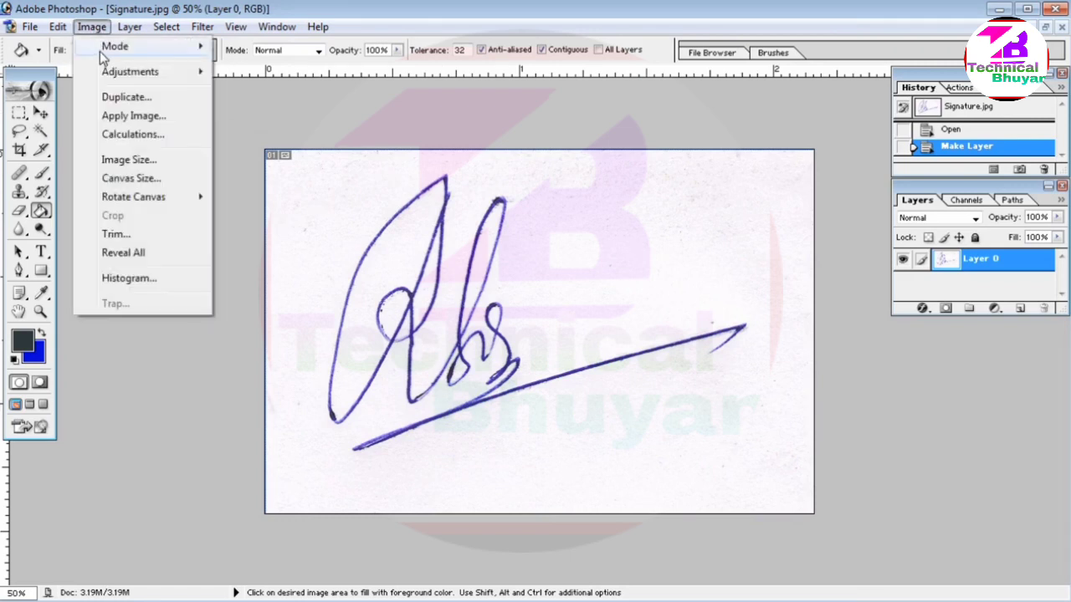
mouse_move(130, 72)
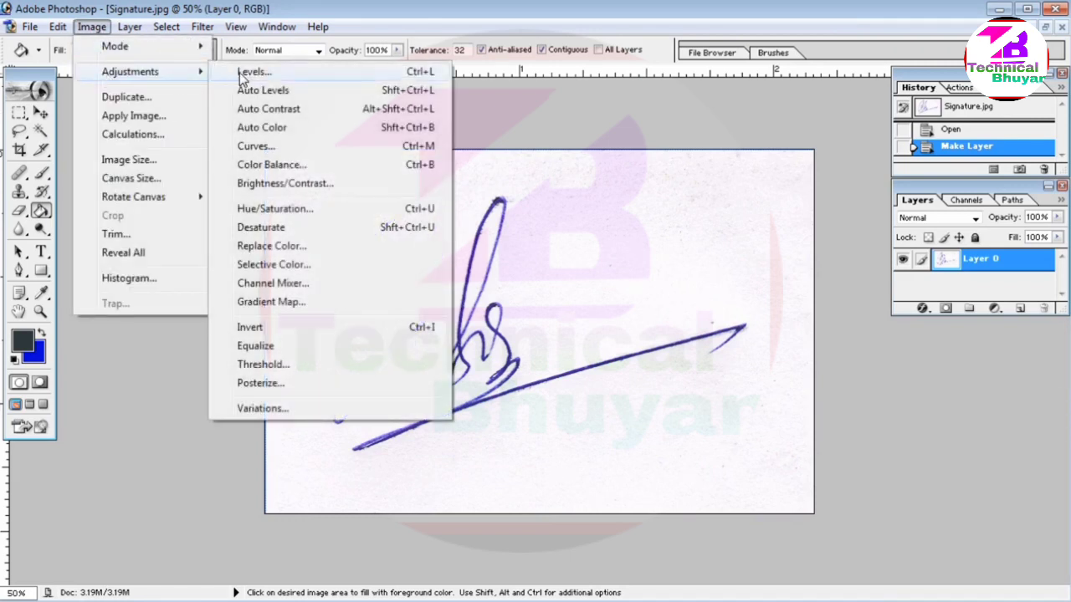
Apply Levels with input values 50, 1.00 and 226 to whiten paper and darken ink
click(230, 74)
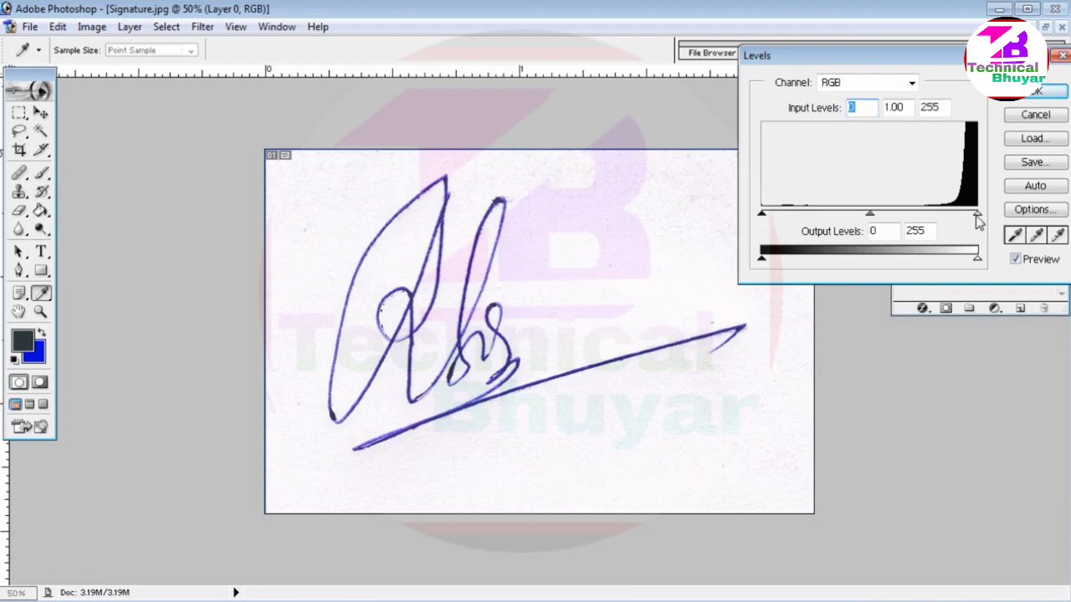
drag(977, 214, 954, 216)
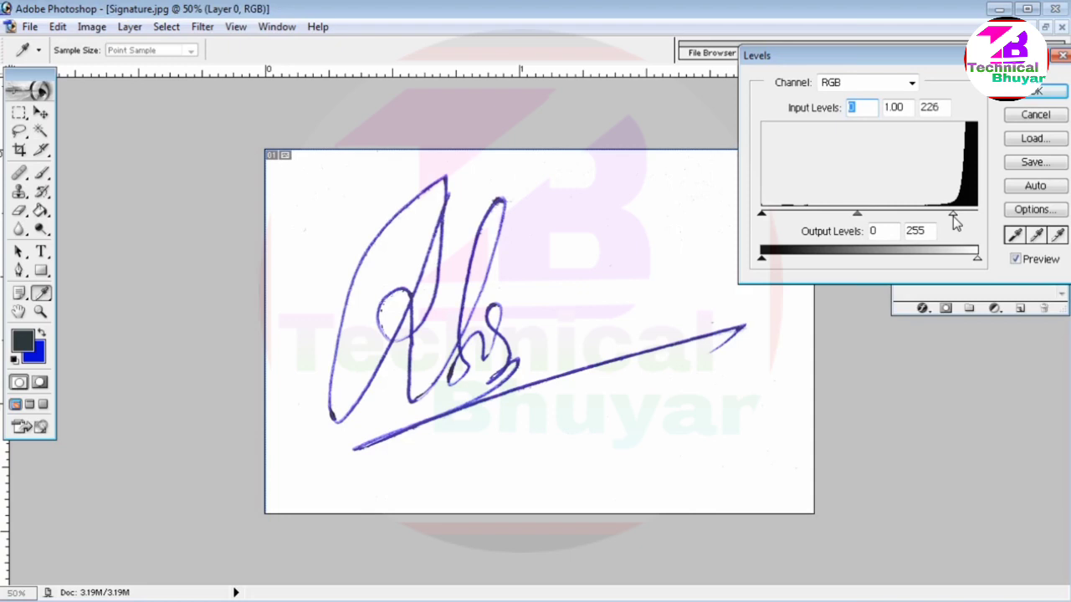
key(Return)
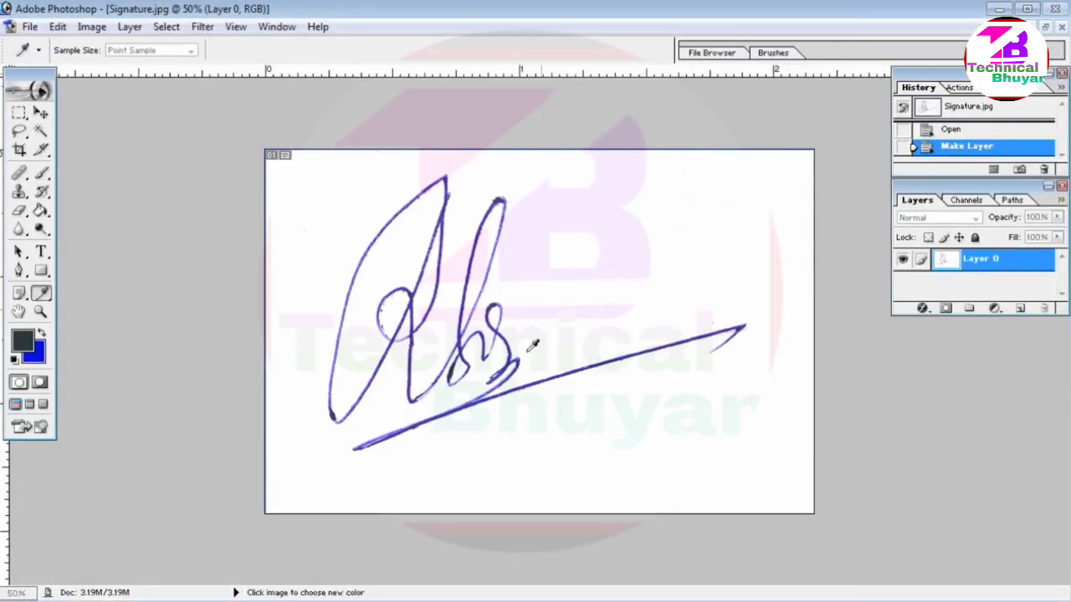
key(ctrl+l)
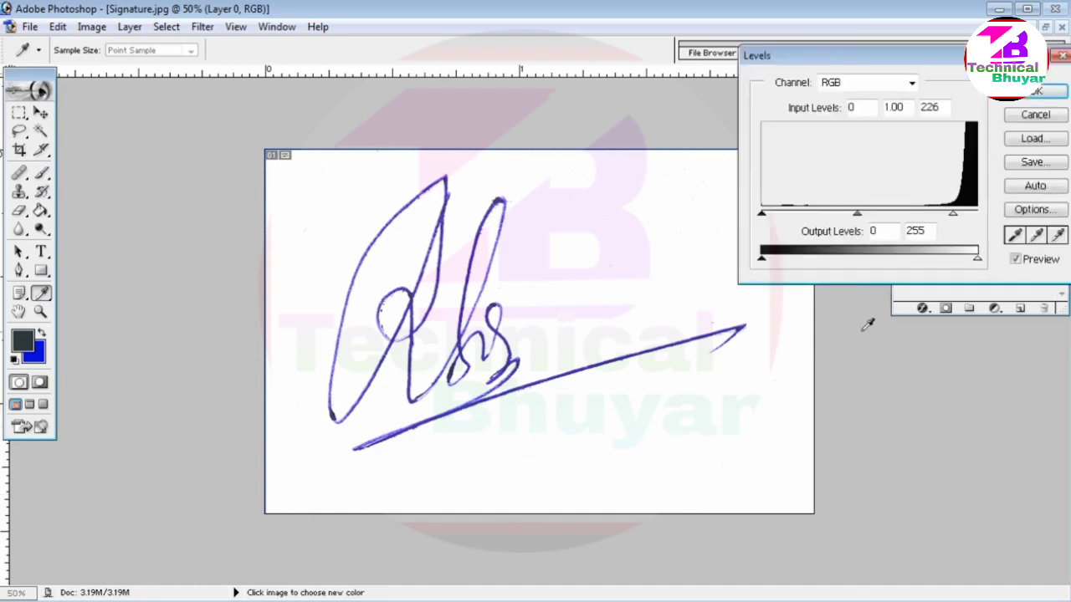
drag(761, 213, 801, 216)
key(Escape)
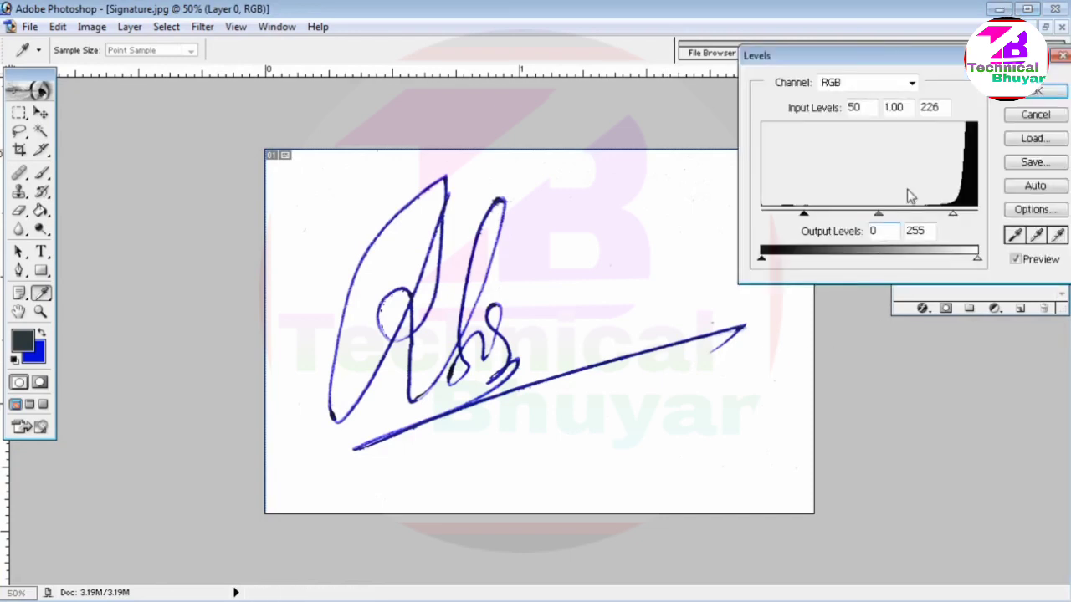
key(ctrl+l)
click(1044, 93)
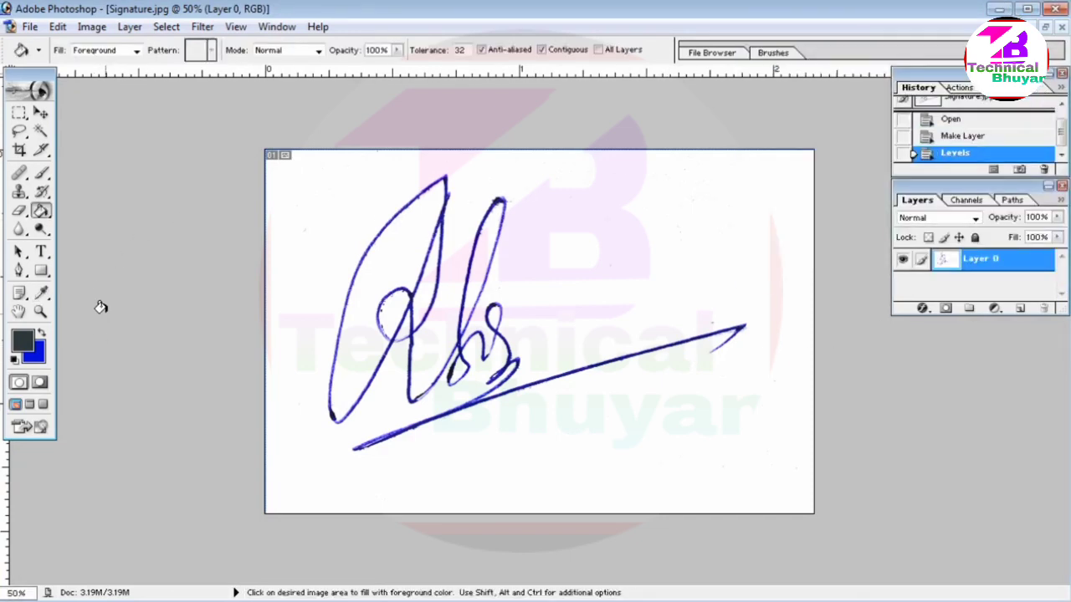
Magic Wand-select the white background plus three enclosed loop areas, then delete them
click(39, 132)
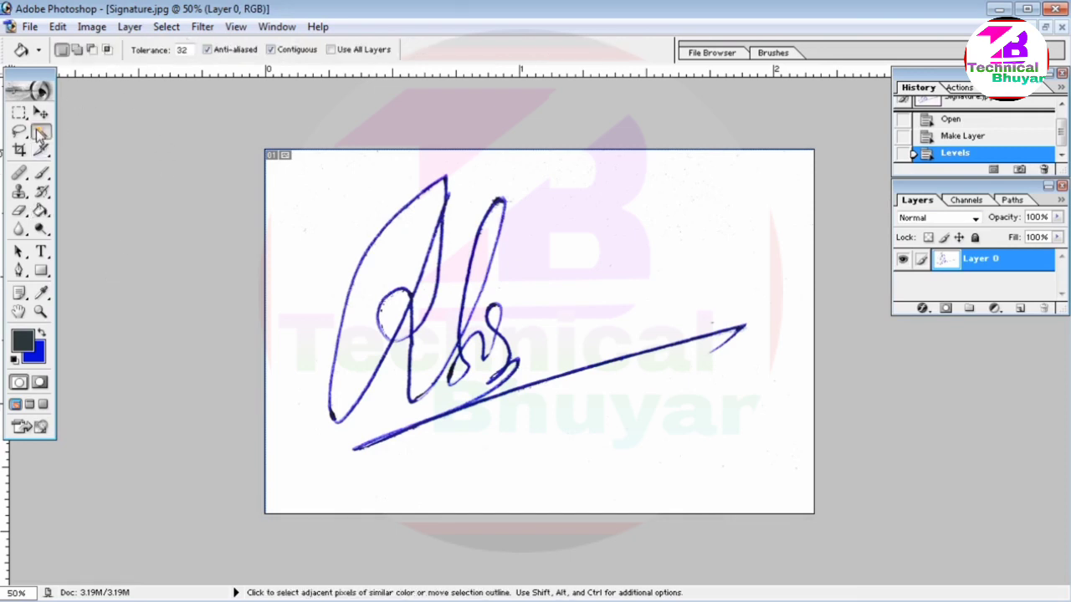
click(310, 243)
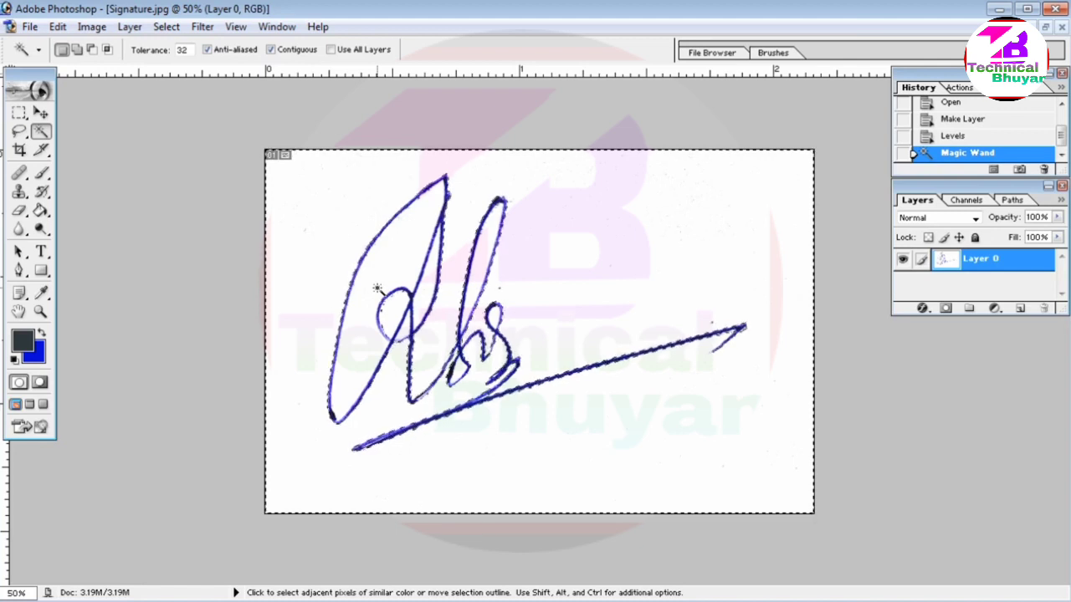
key(shift)
shift+click(377, 289)
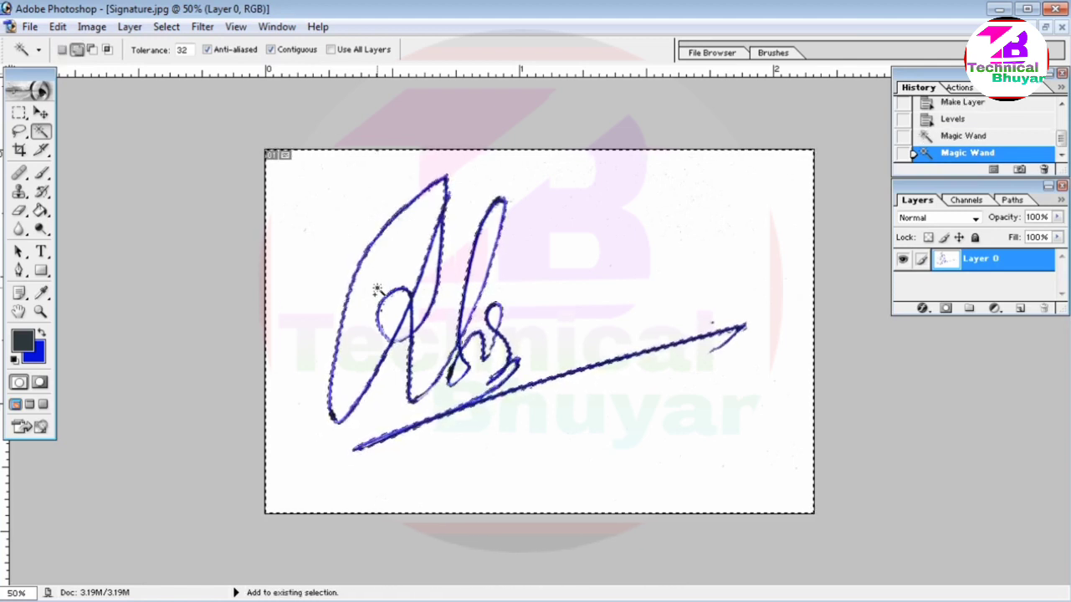
shift+click(390, 315)
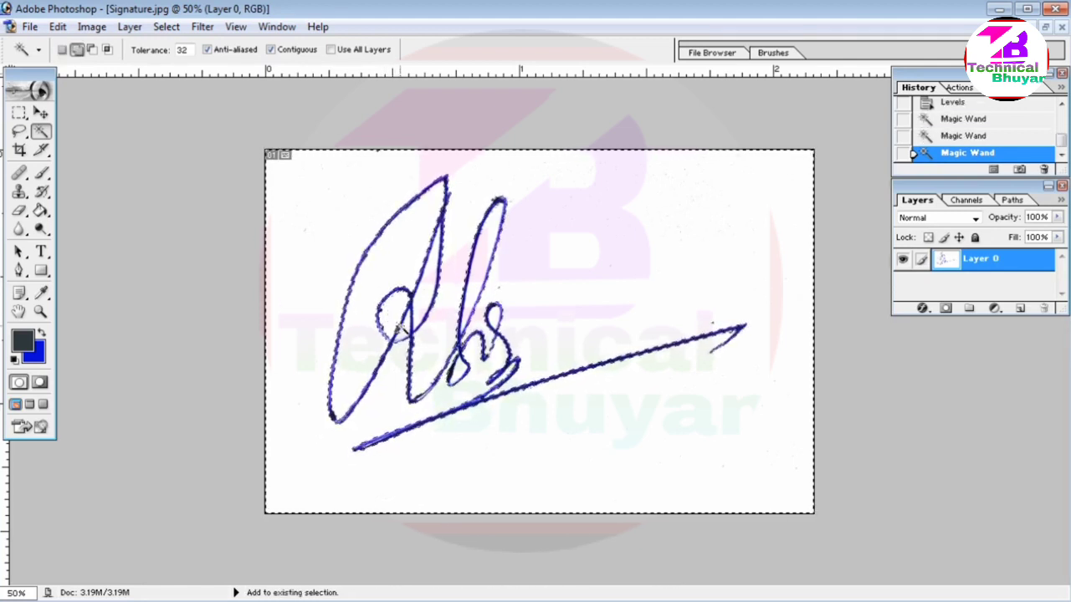
shift+click(423, 301)
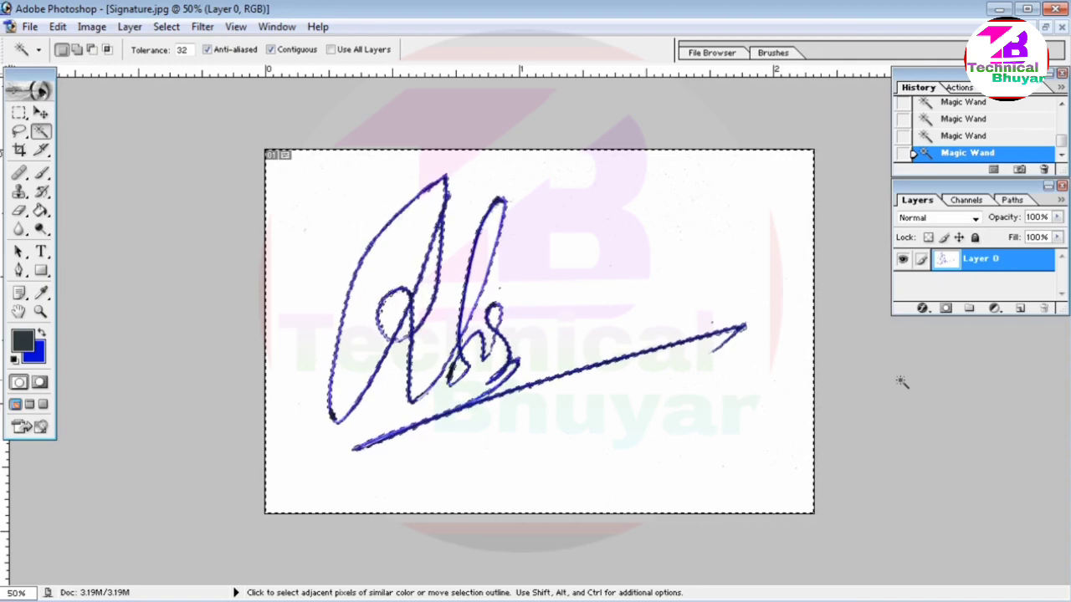
key(Delete)
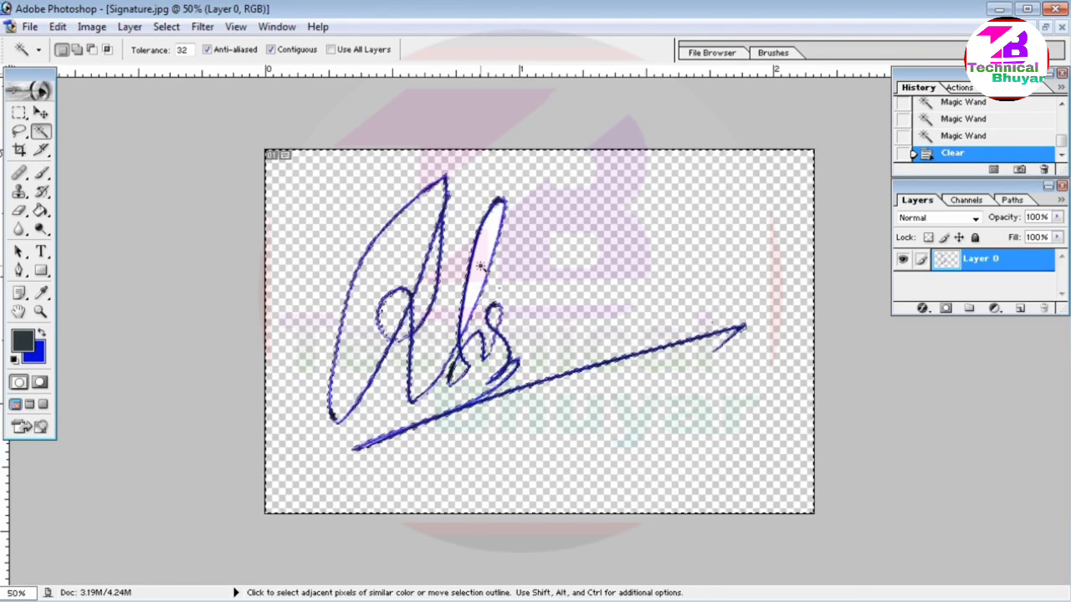
Select and delete the pale leftover patch inside the tall signature loop
click(481, 266)
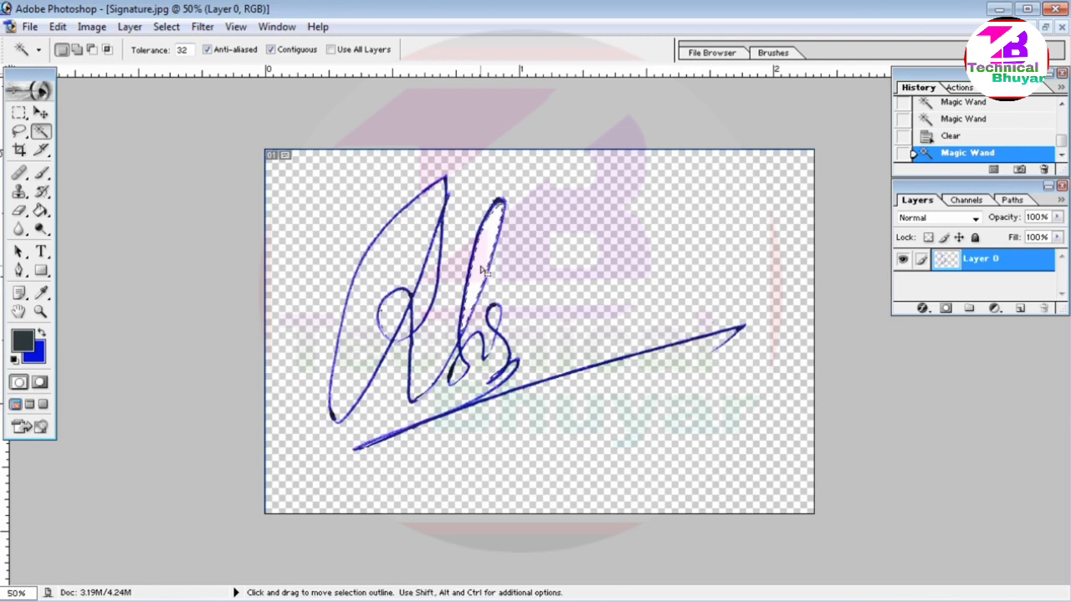
key(Delete)
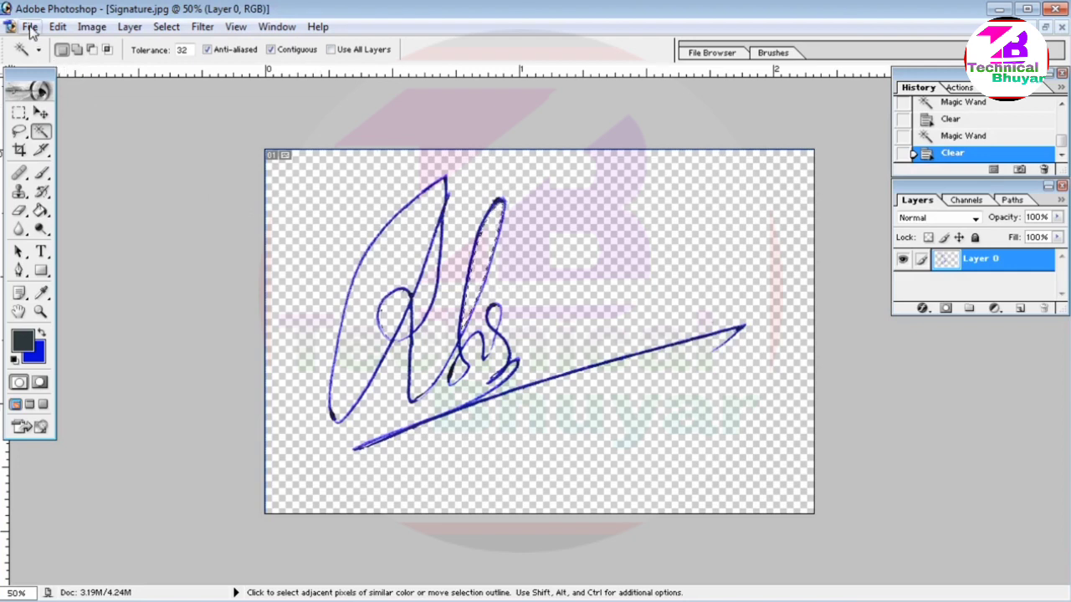
click(41, 112)
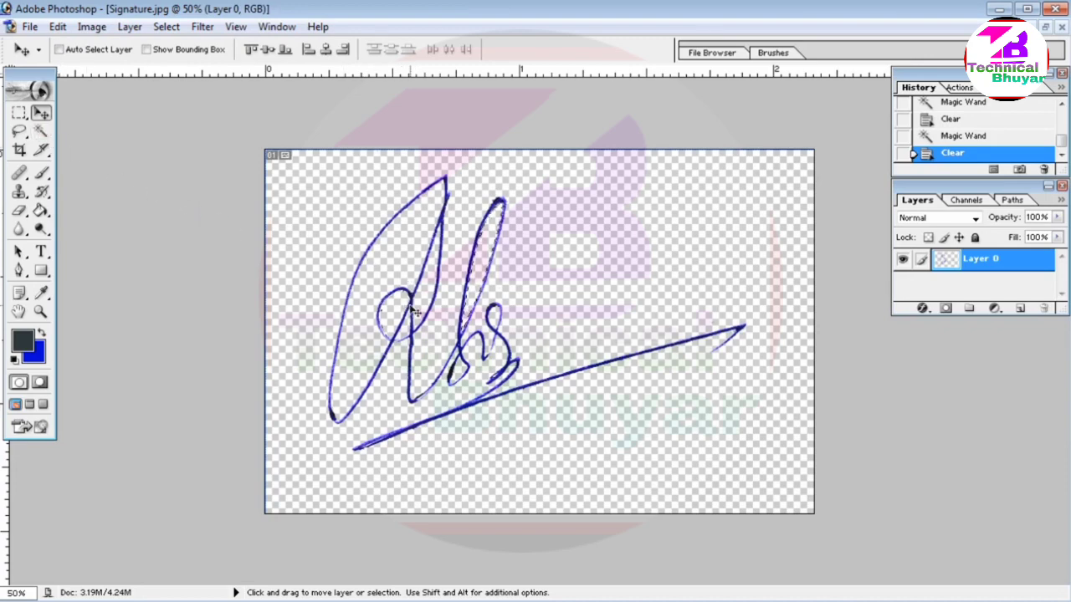
Shift the signature slightly right on the transparent canvas and deselect everything
drag(416, 312, 483, 310)
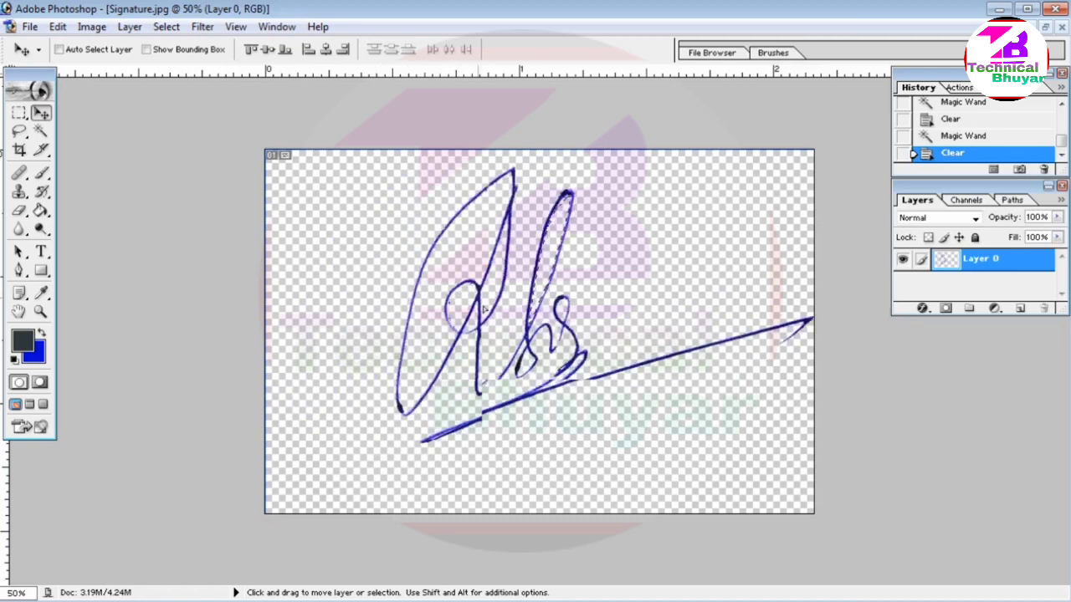
drag(483, 310, 438, 313)
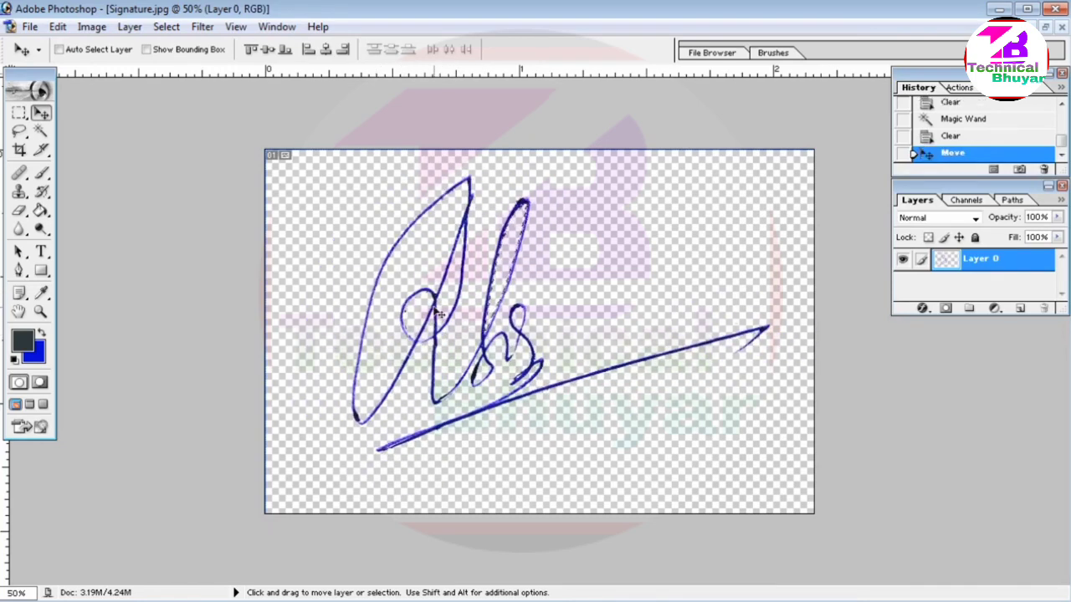
click(41, 133)
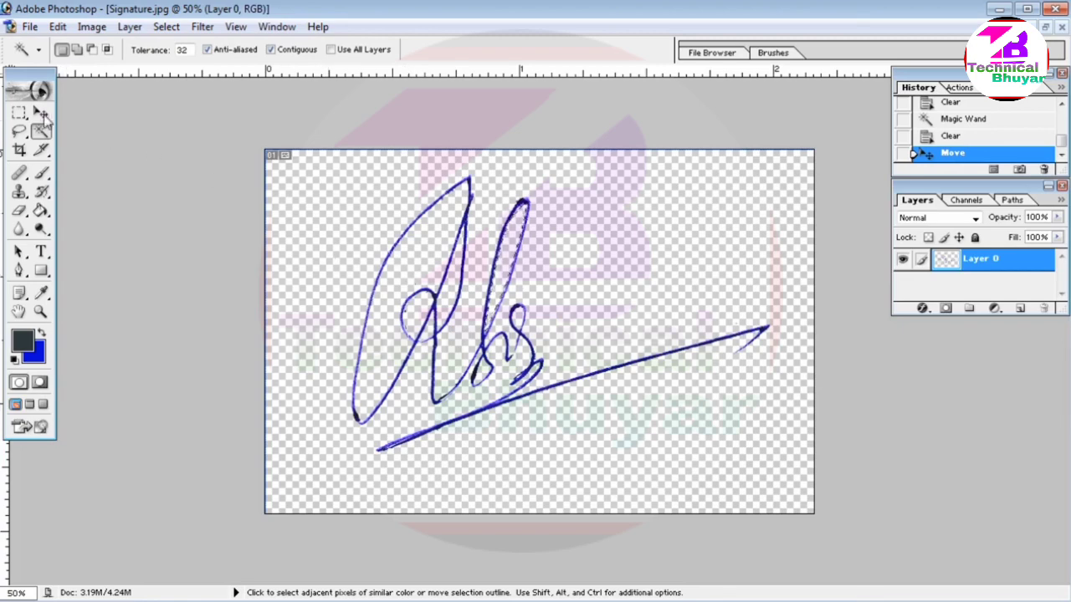
key(ctrl+d)
click(30, 26)
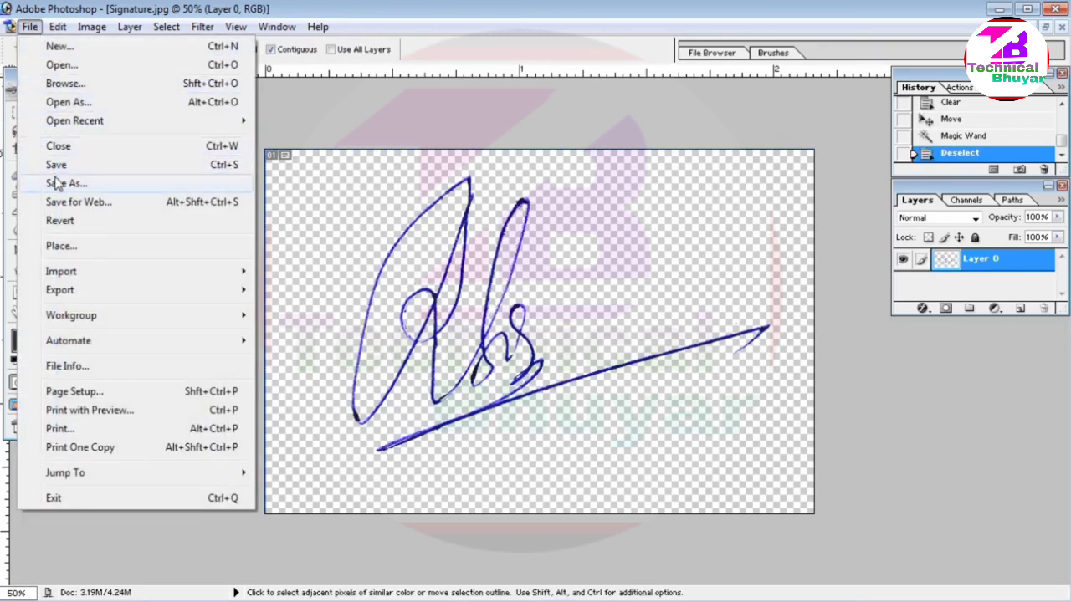
Save the image to the Desktop as PNG 'Transparent Signature1.png' with interlacing None
click(57, 184)
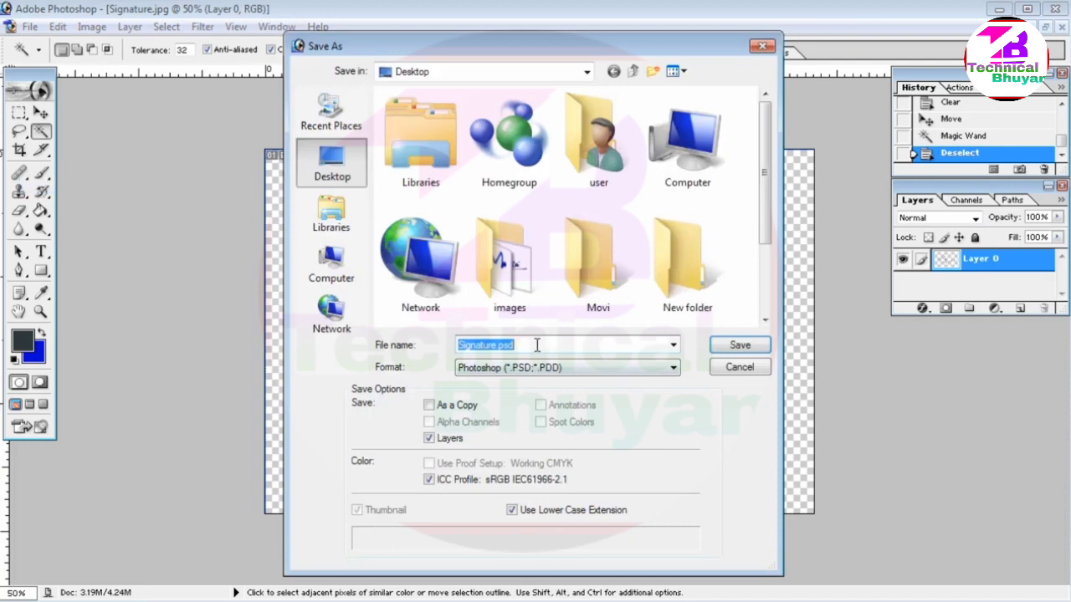
text(T)
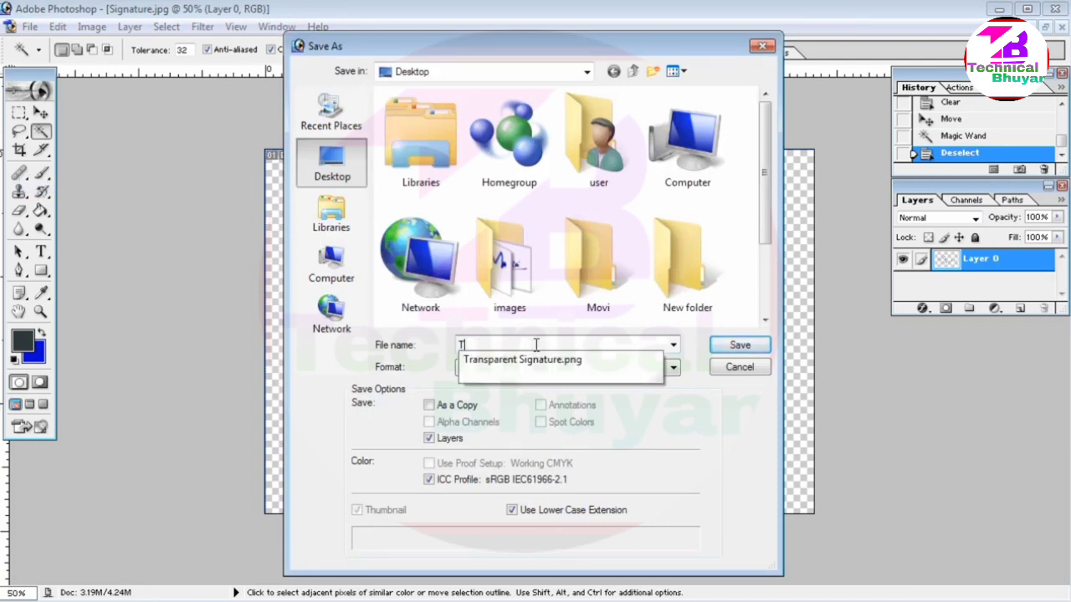
text(ransparent S)
text(ig)
text(nature)
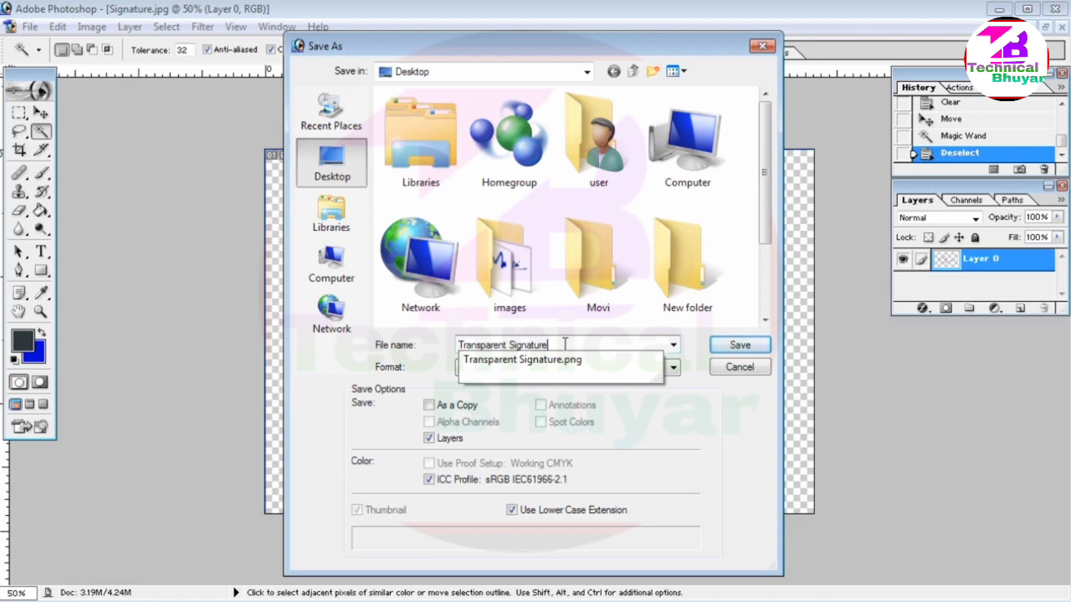
text(1)
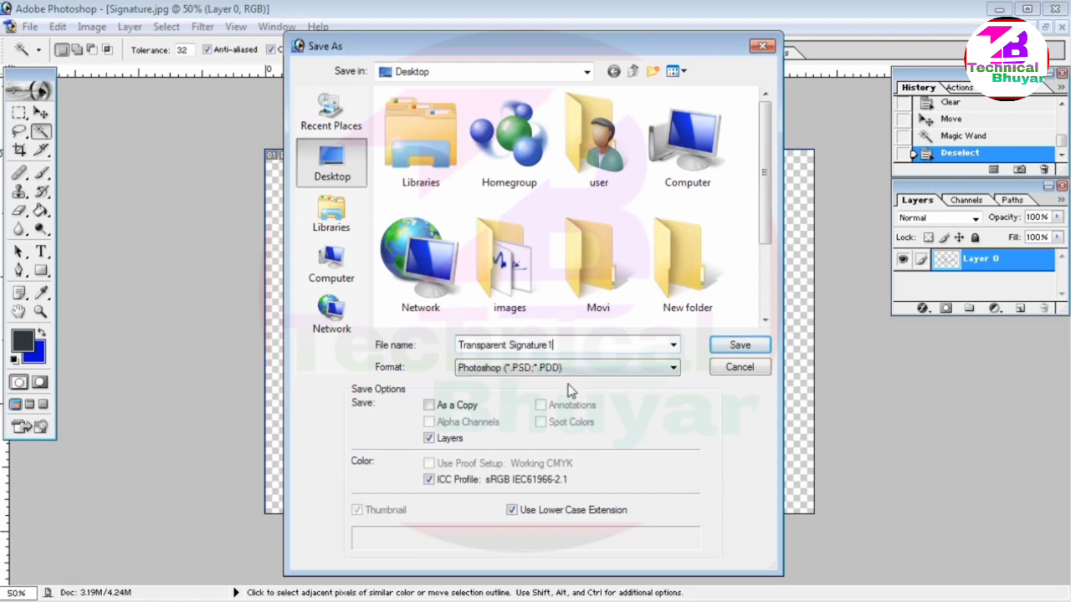
click(574, 370)
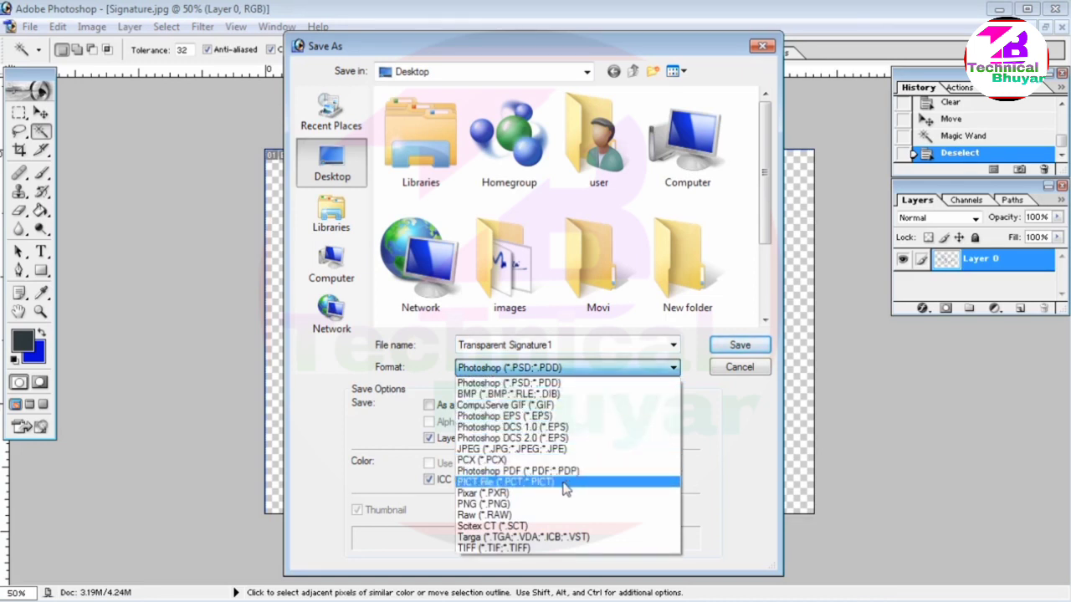
click(562, 504)
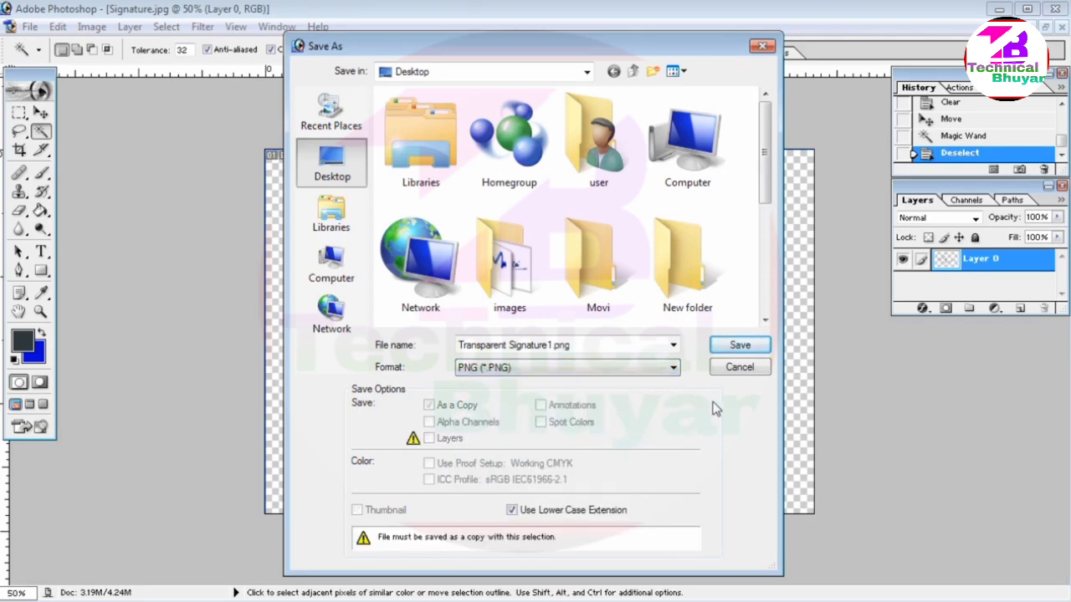
click(740, 347)
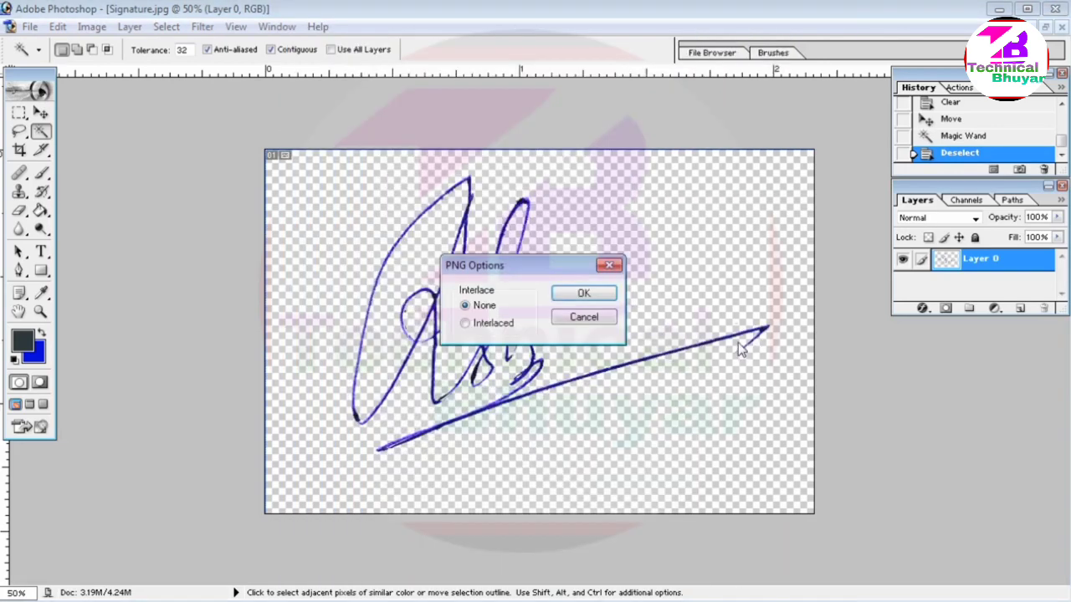
click(583, 293)
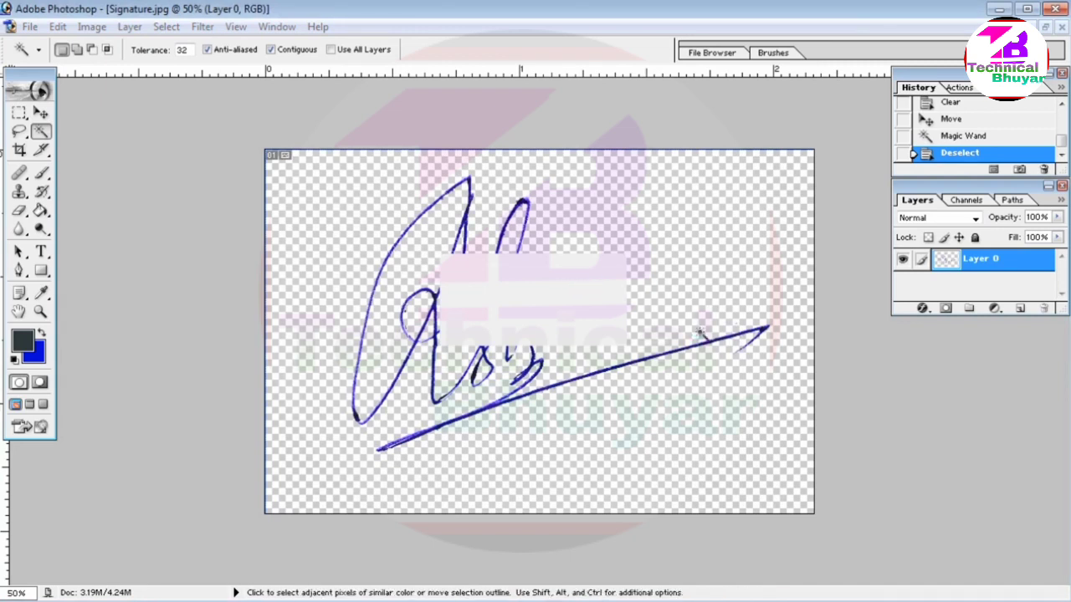